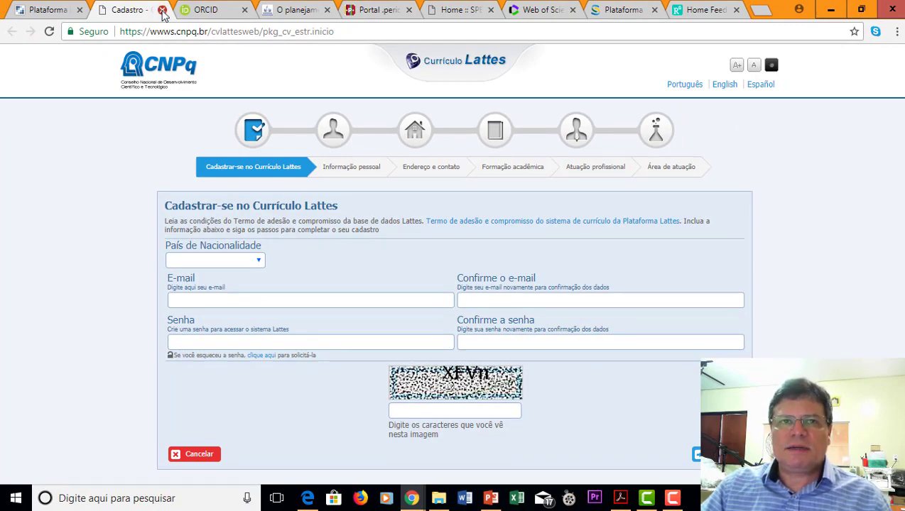
Step: Close the new-curriculum registration page and open the Atualizar currículo login page from the Plataforma Lattes home page
left_click(163, 10)
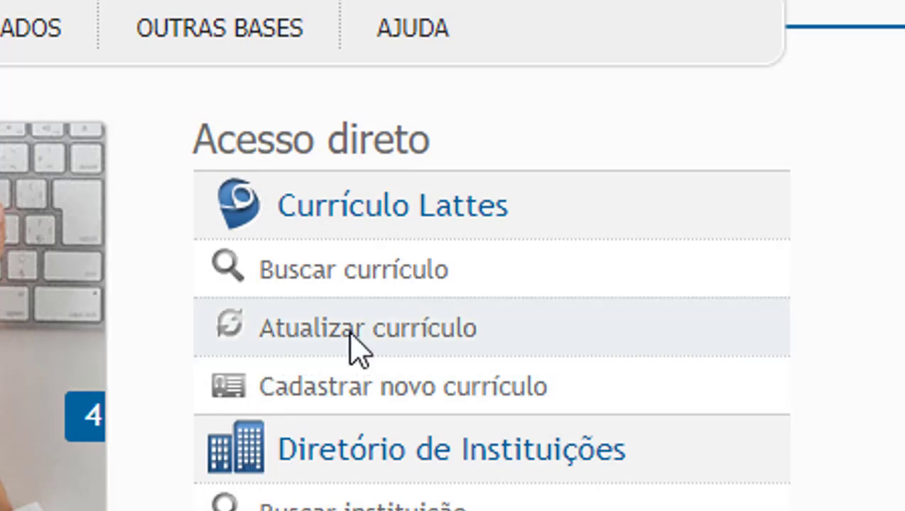
left_click(404, 333)
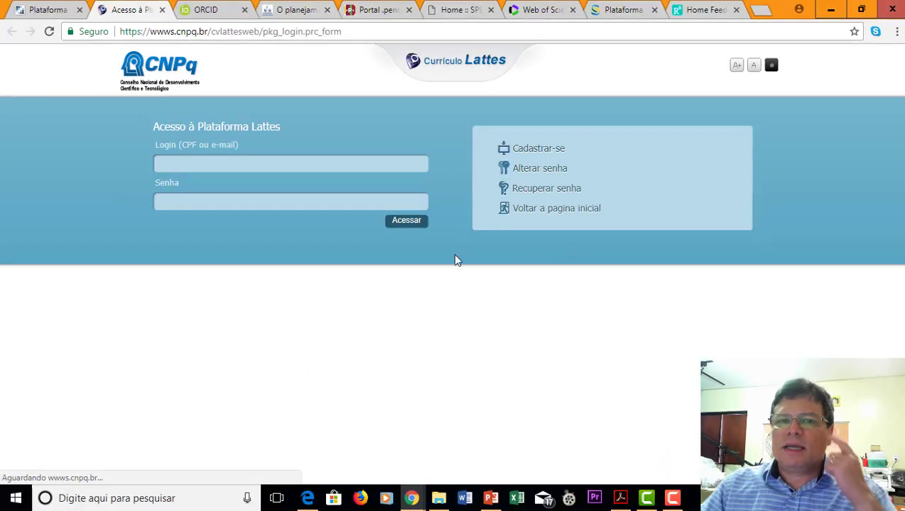
Step: Log in to Plataforma Lattes with the saved login and the account password, and accept the access notice
left_click(264, 166)
type("0")
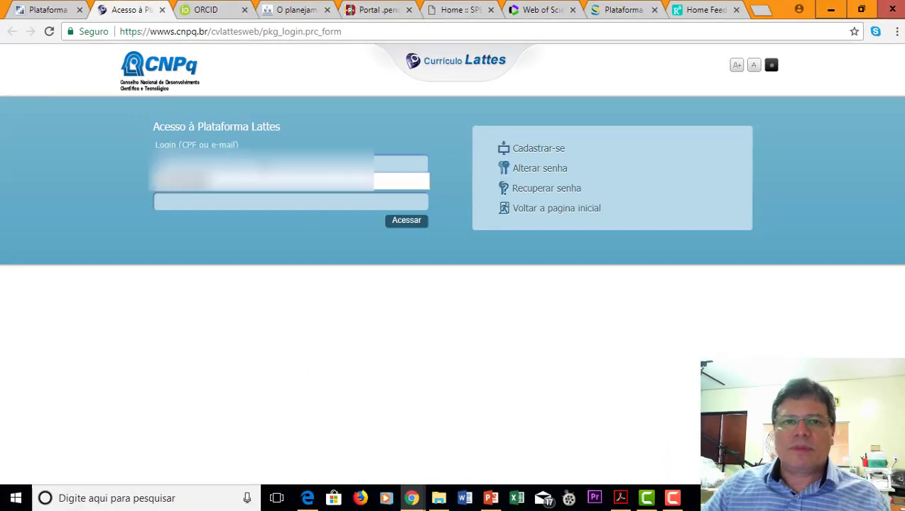
key("Down")
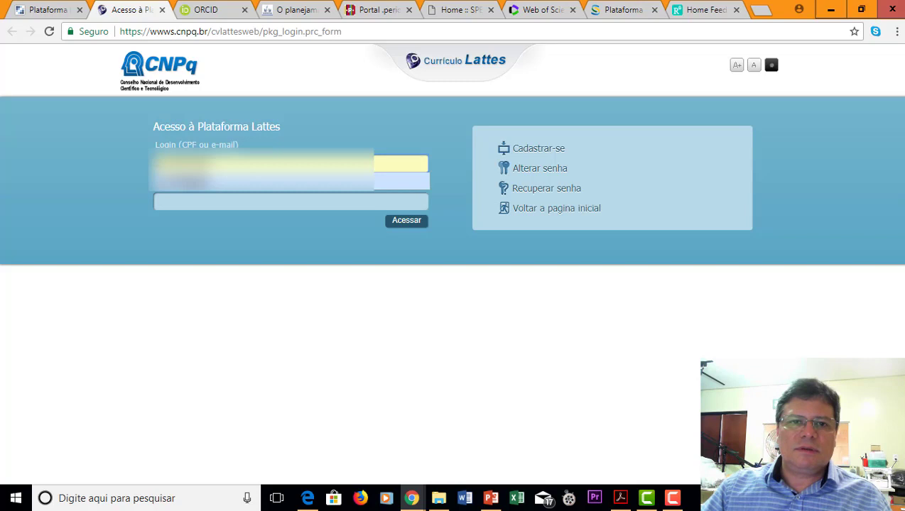
left_click(188, 188)
left_click(182, 203)
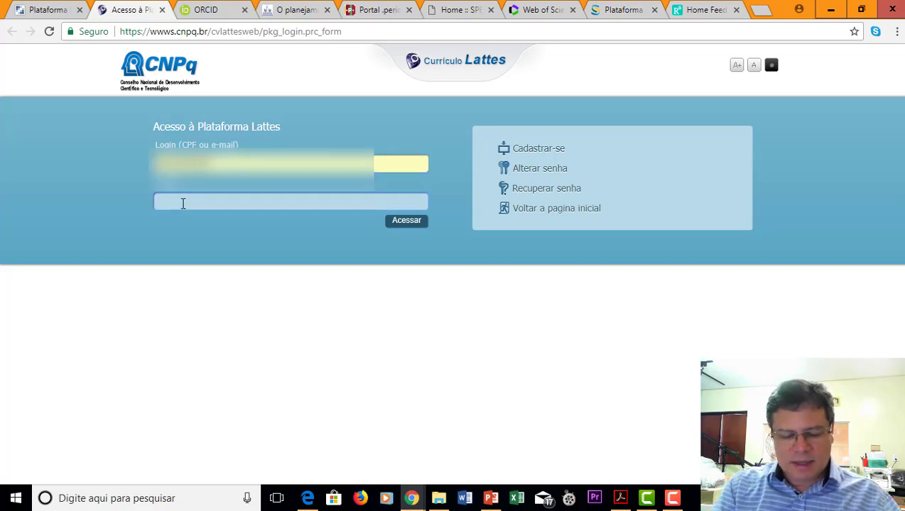
type("*****")
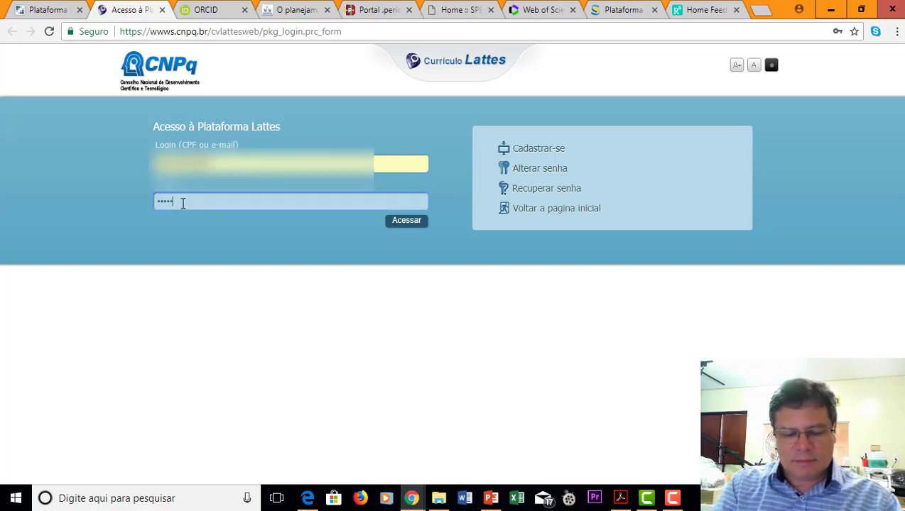
type("*****")
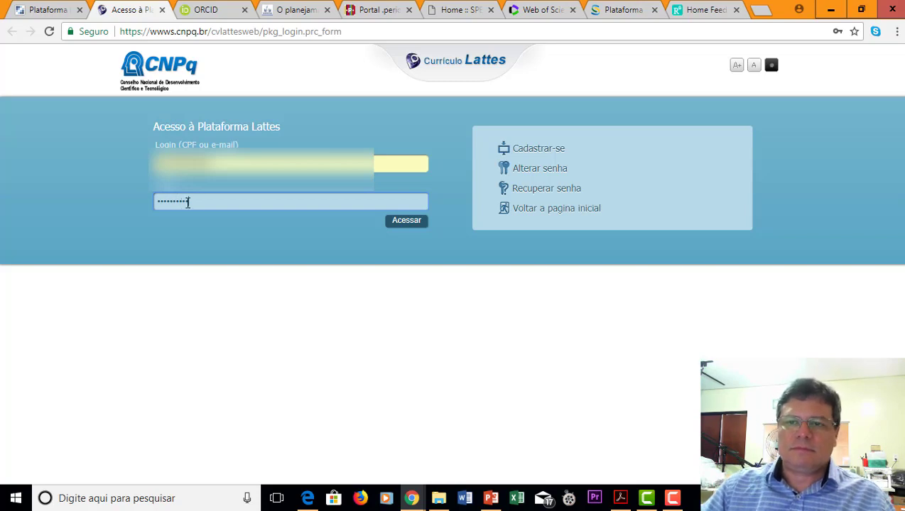
left_click(409, 221)
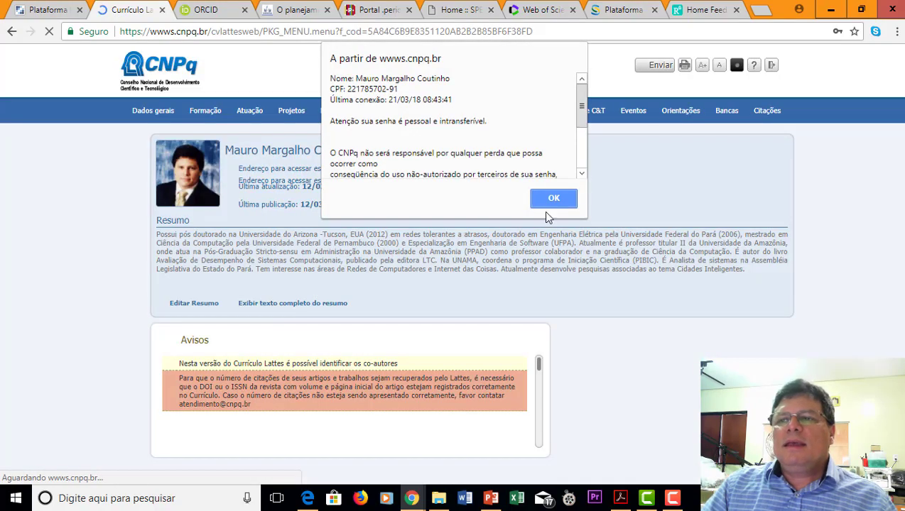
left_click(553, 199)
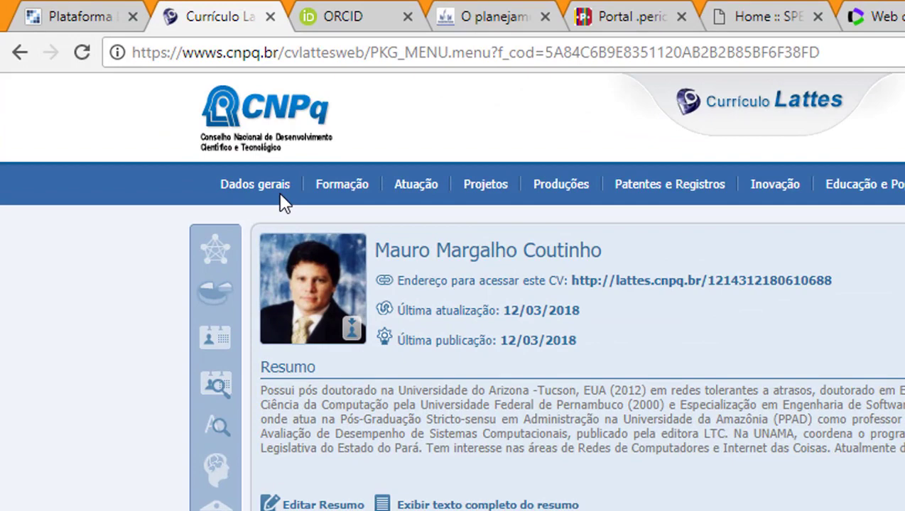
Step: Examine the entry types offered in each curriculum section from Dados gerais through Produções, Inovação and Eventos to Bancas
mouse_move(169, 111)
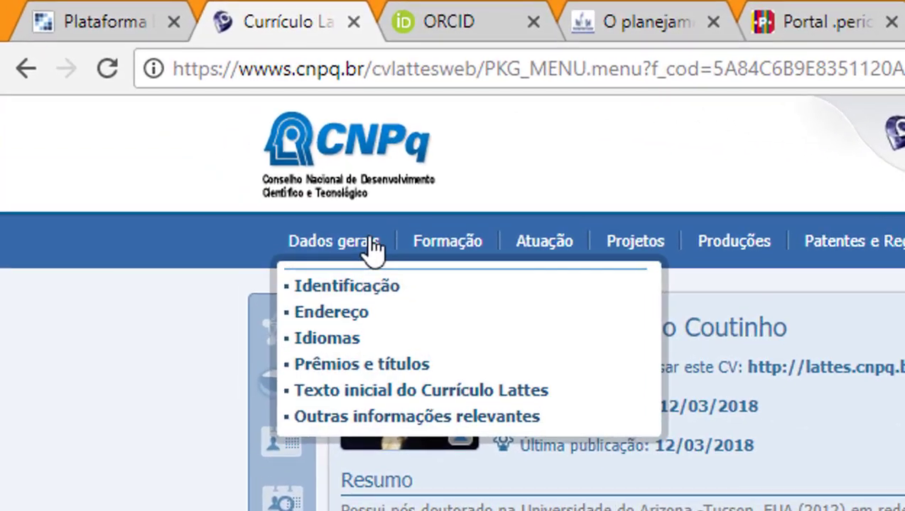
mouse_move(426, 249)
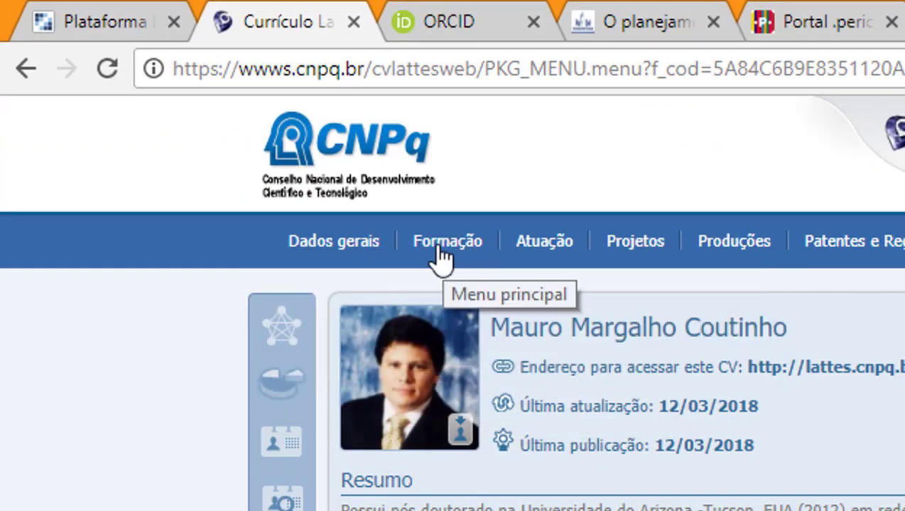
mouse_move(454, 245)
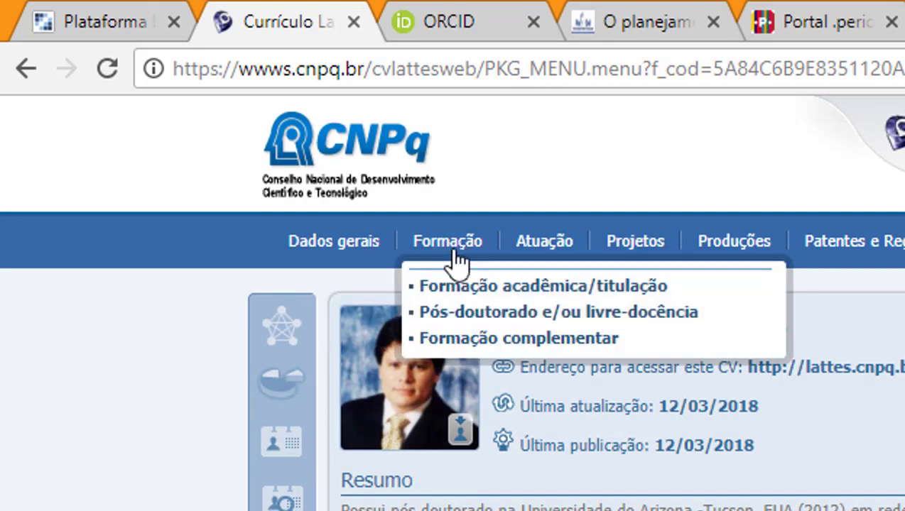
mouse_move(551, 254)
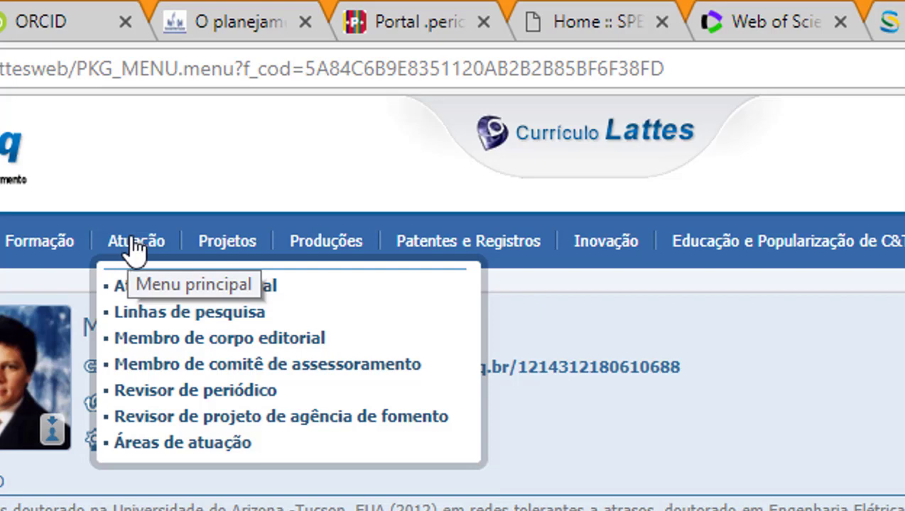
mouse_move(218, 254)
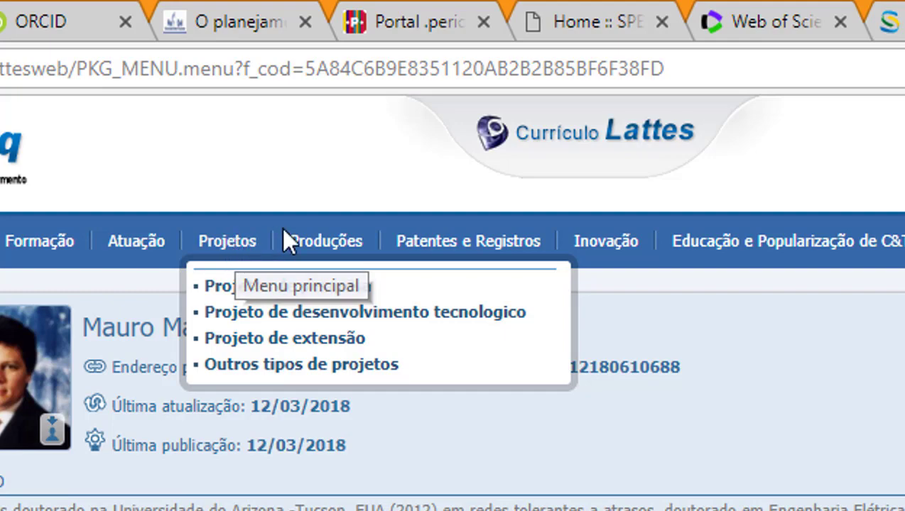
mouse_move(323, 243)
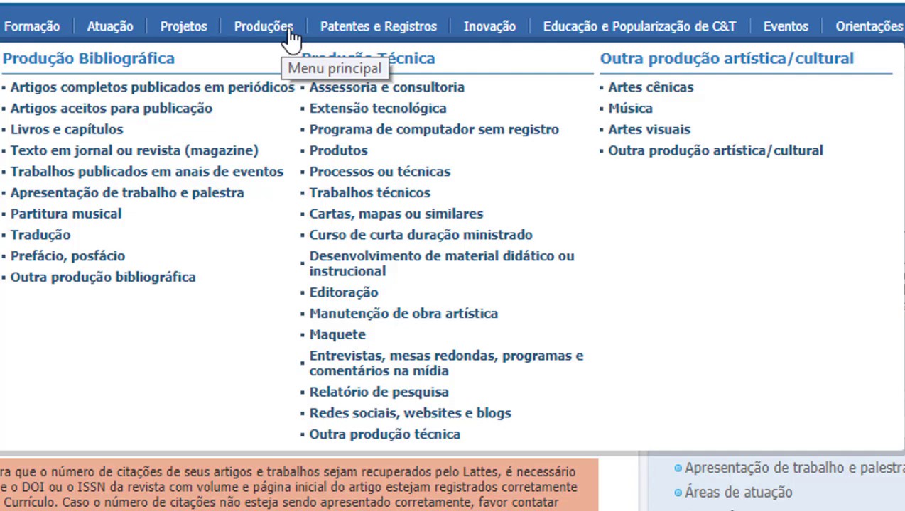
mouse_move(372, 41)
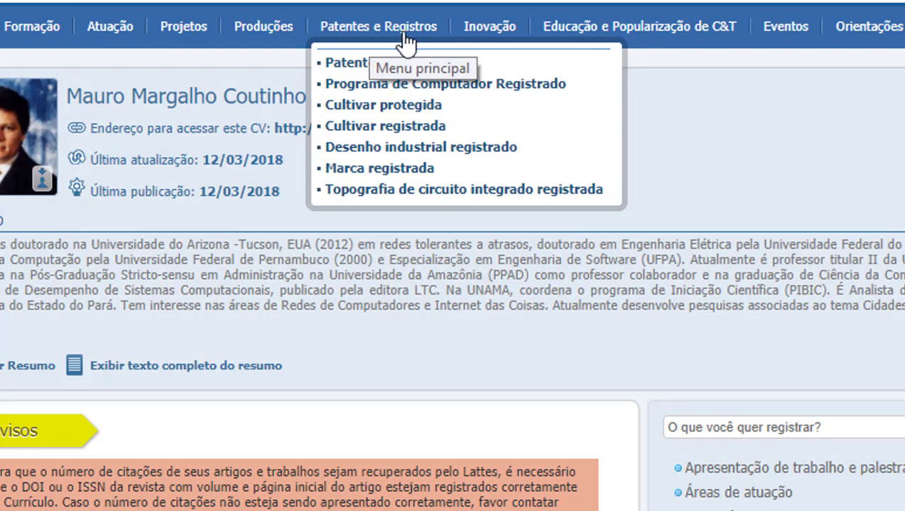
mouse_move(495, 35)
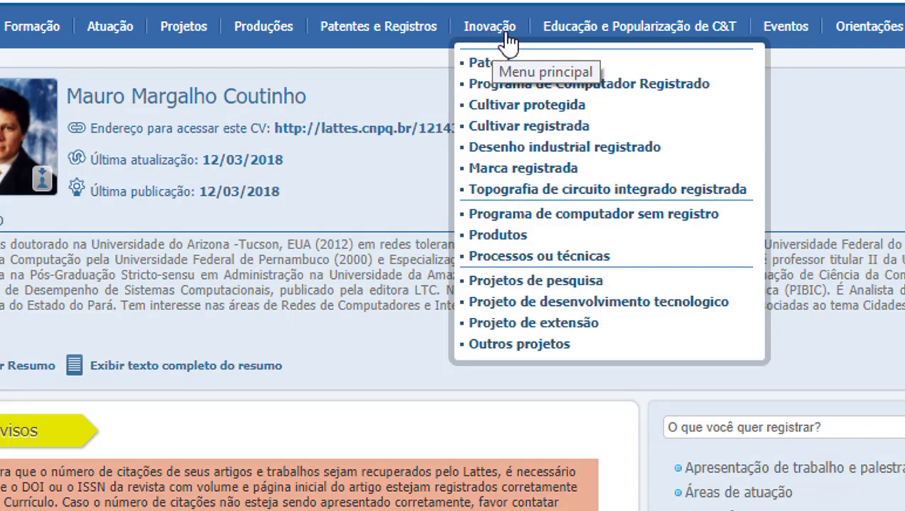
mouse_move(593, 44)
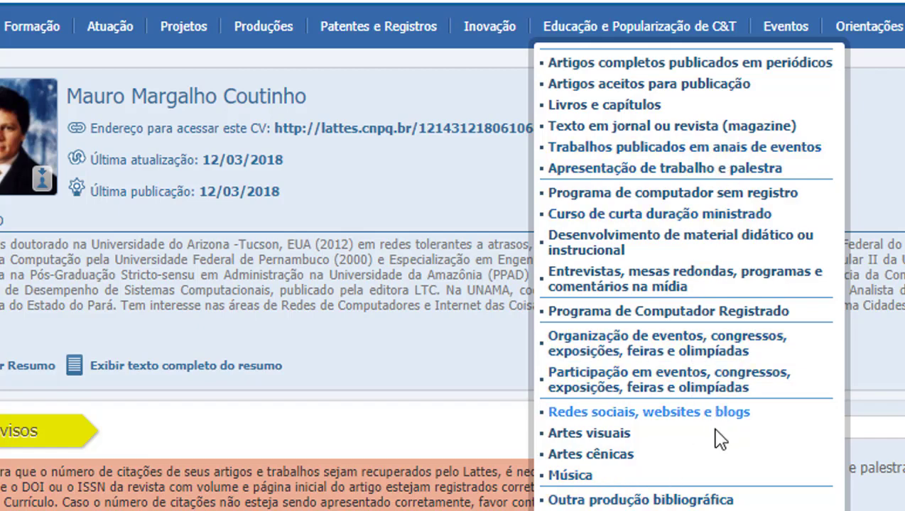
mouse_move(790, 45)
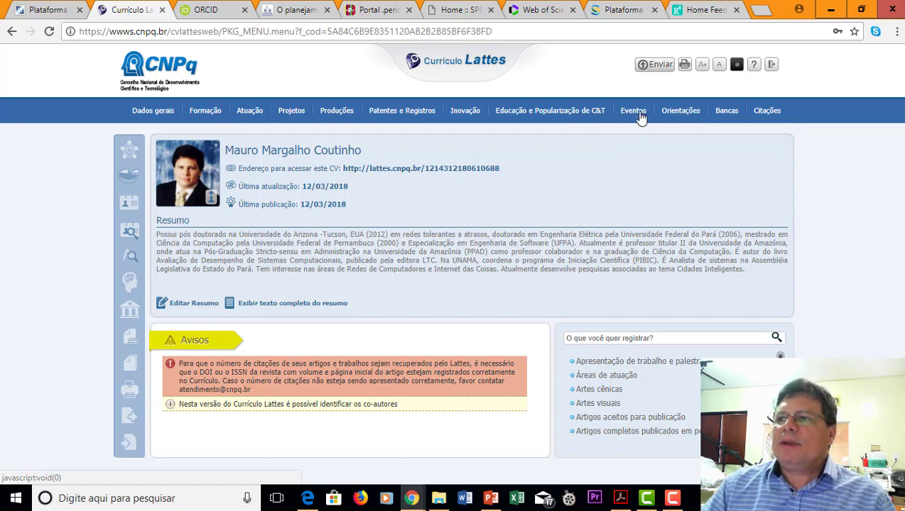
mouse_move(640, 118)
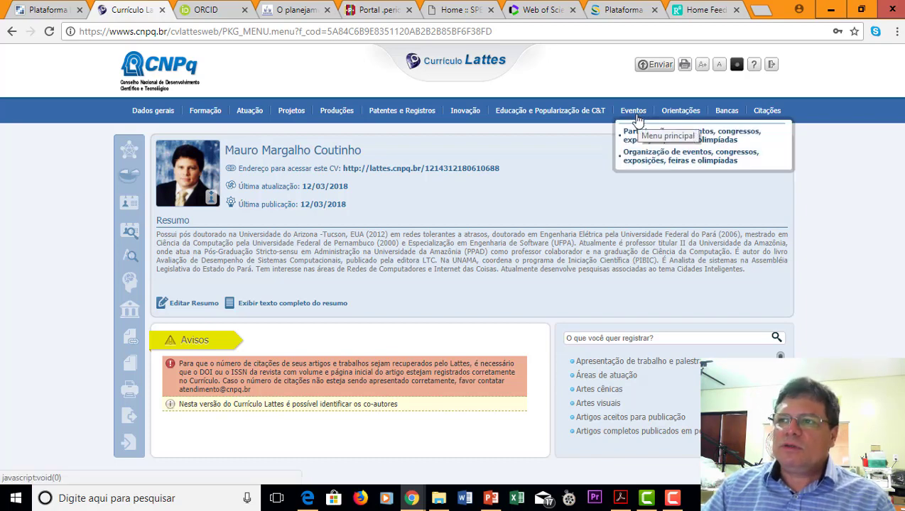
mouse_move(689, 117)
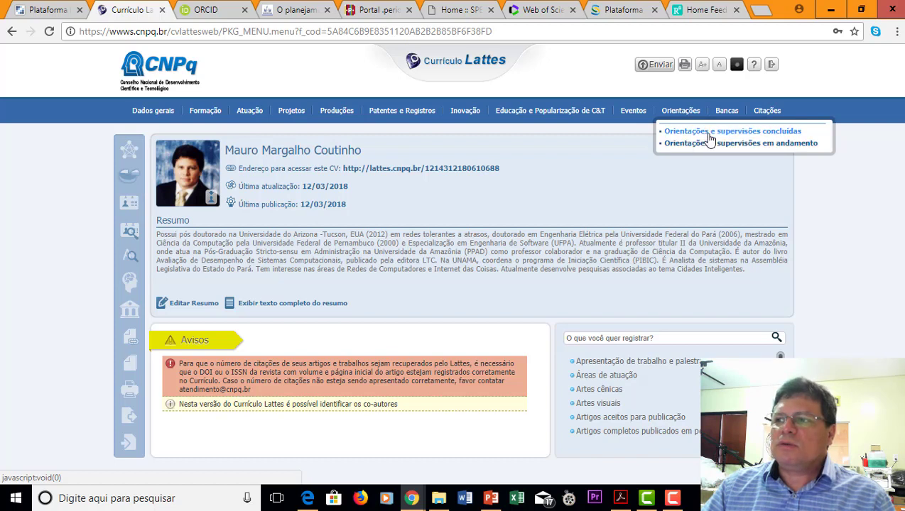
mouse_move(723, 112)
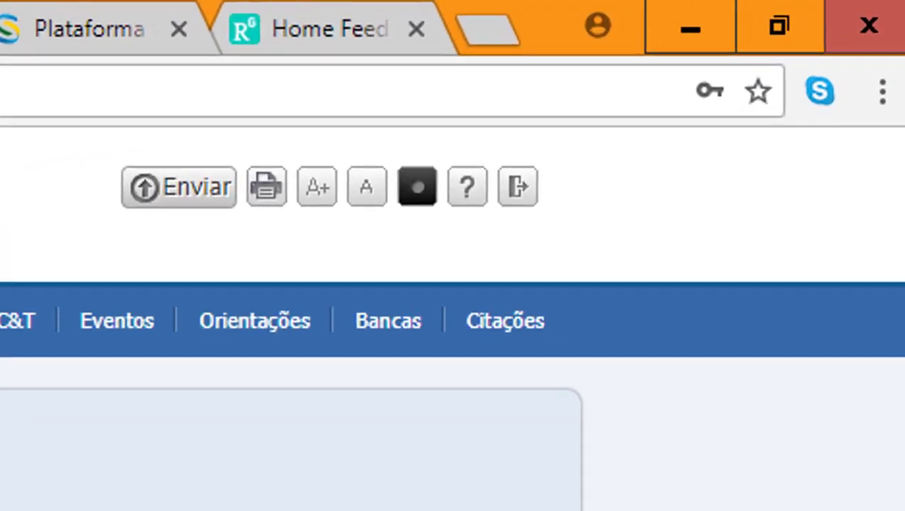
Step: Log out of the curriculum editor and search for a curriculum by the researcher's full name, keeping the Doutores base selected
left_click(525, 192)
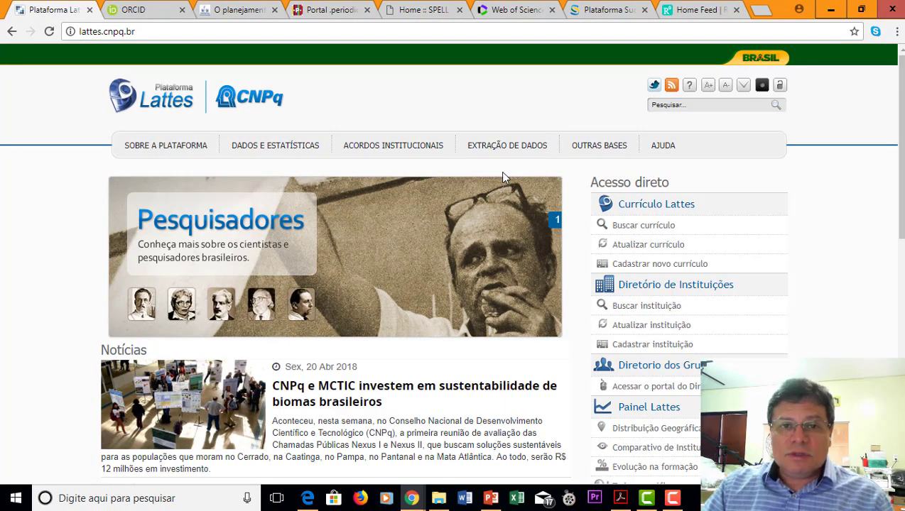
mouse_move(531, 261)
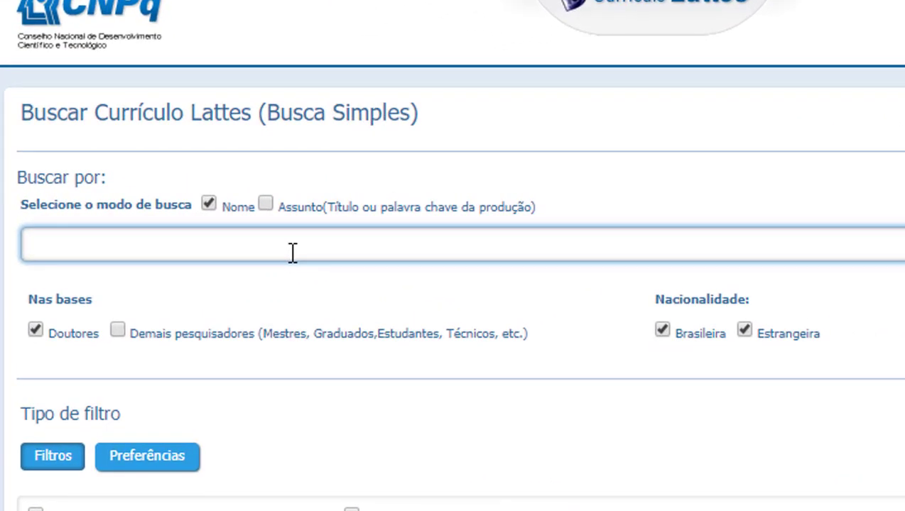
type("Maur")
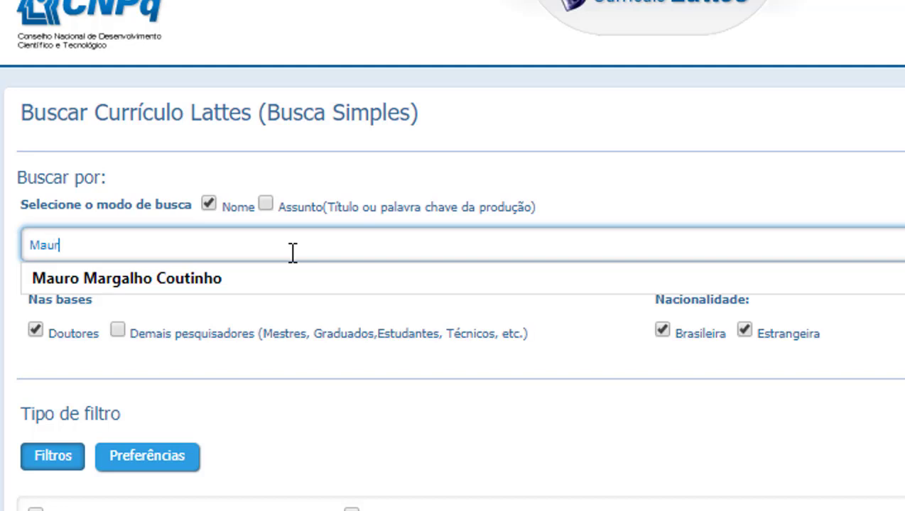
left_click(210, 288)
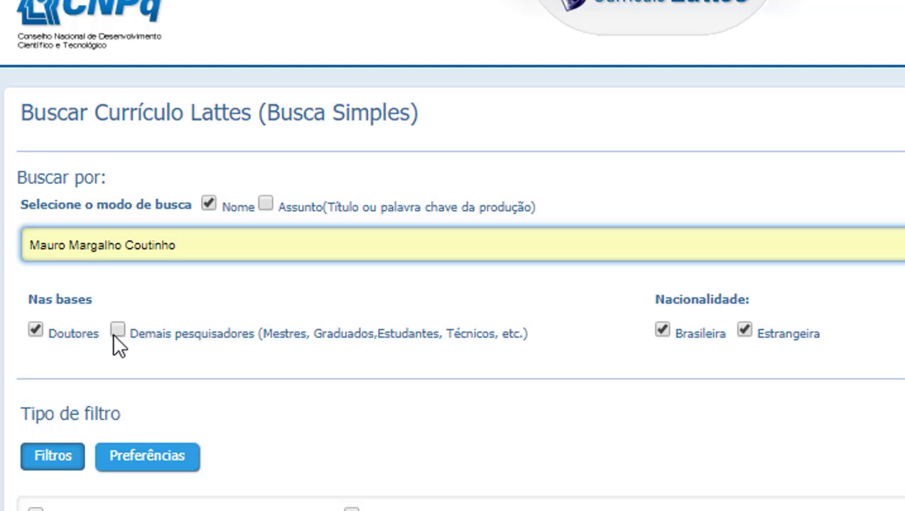
left_click(34, 333)
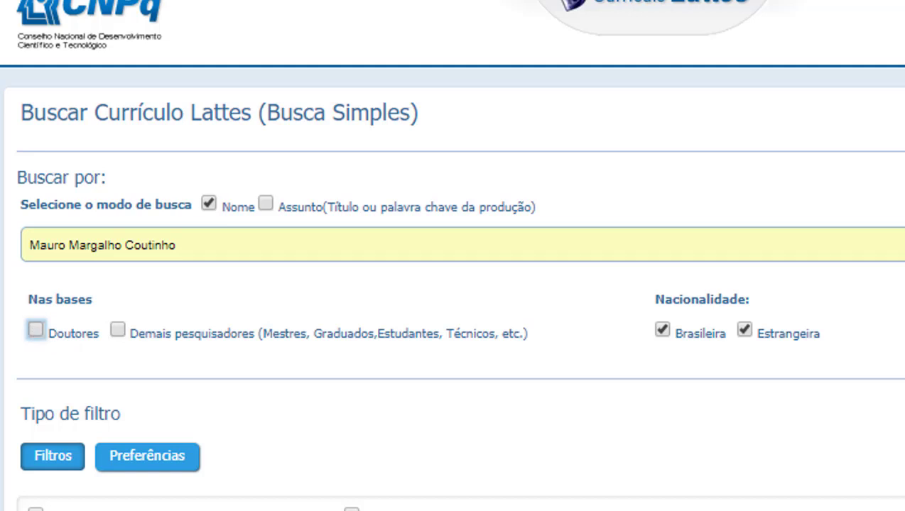
left_click(35, 331)
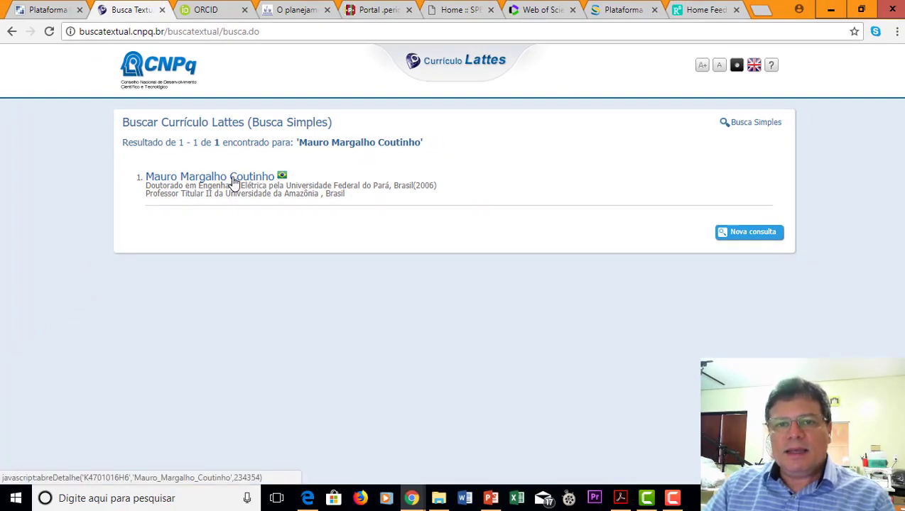
Step: Open the found researcher's full curriculum, entering and submitting the security code from the image
left_click(235, 178)
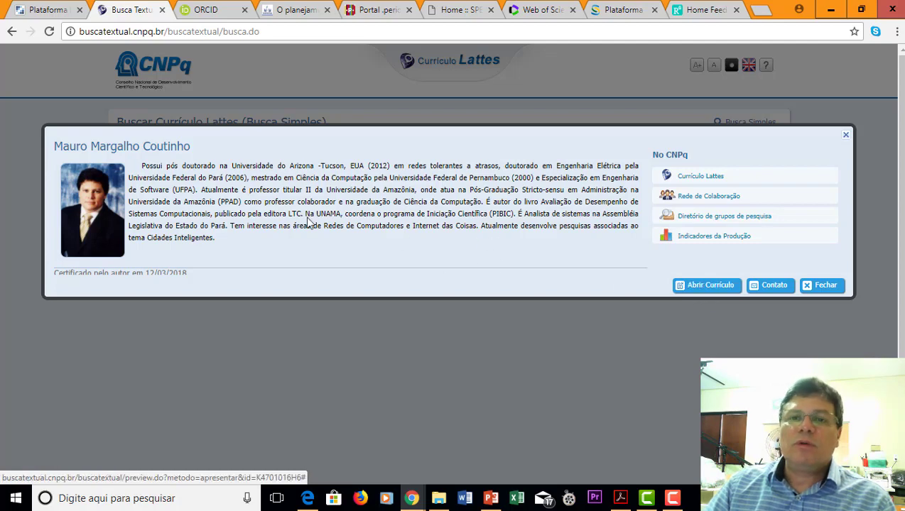
left_click(712, 289)
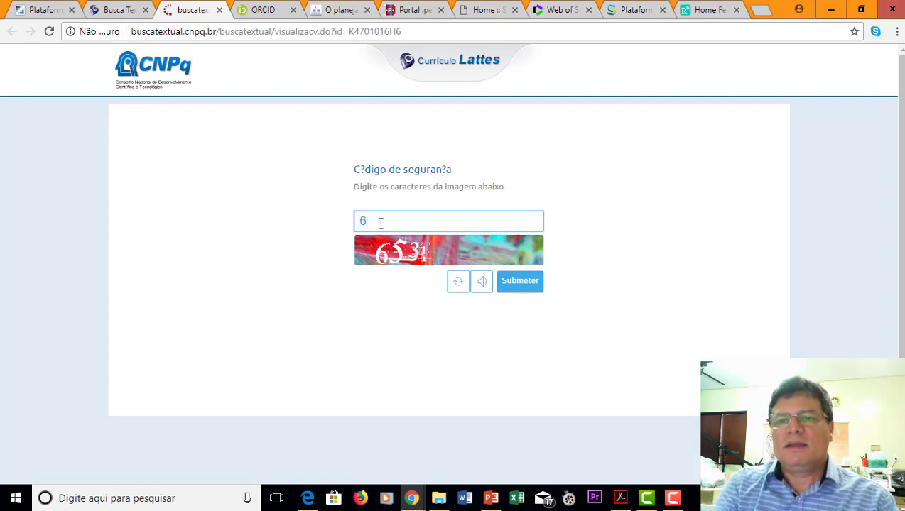
type("65")
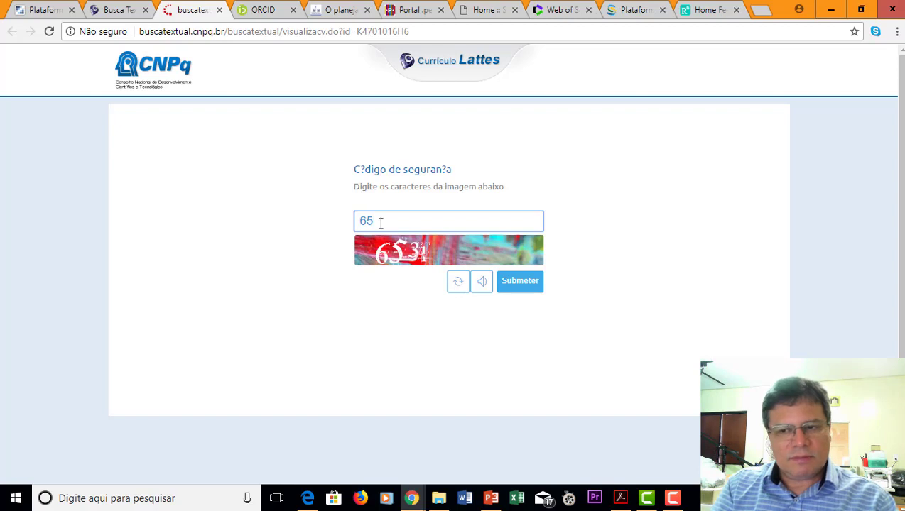
type("31")
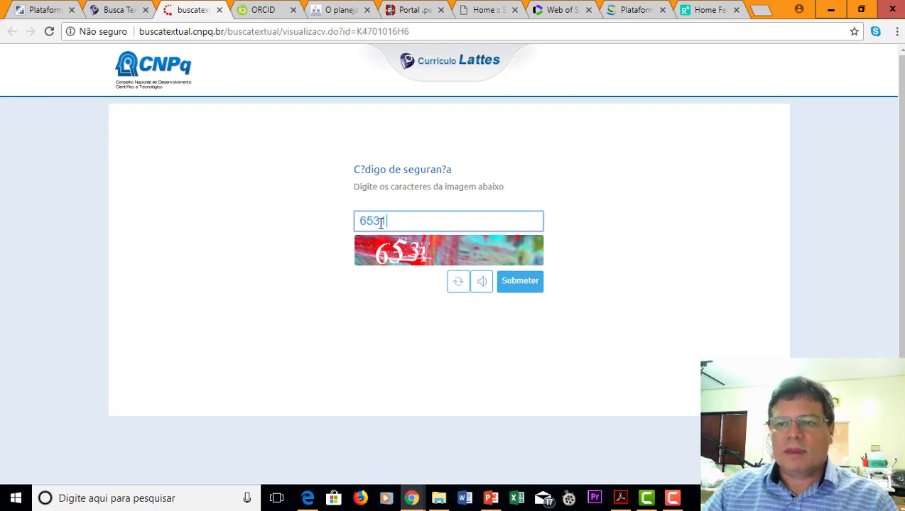
left_click(518, 286)
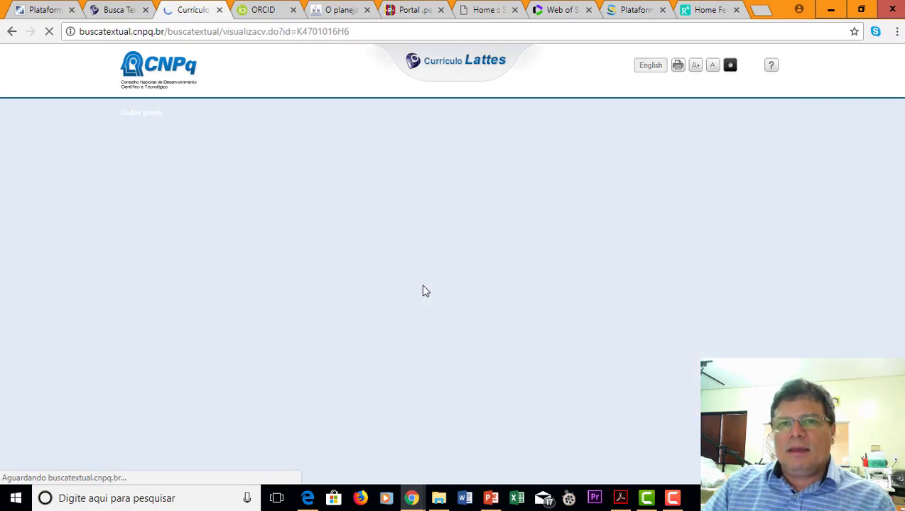
Step: Look through the researcher's full curriculum from Formação acadêmica/titulação to Atuação Profissional, and select the CV's access address beside the photo
scroll(397, 243, "down", 7)
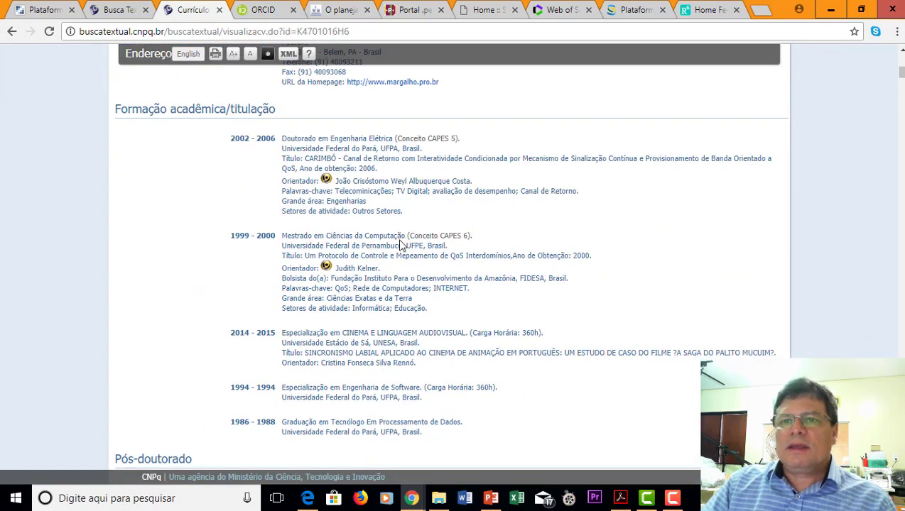
scroll(554, 229, "down", 15)
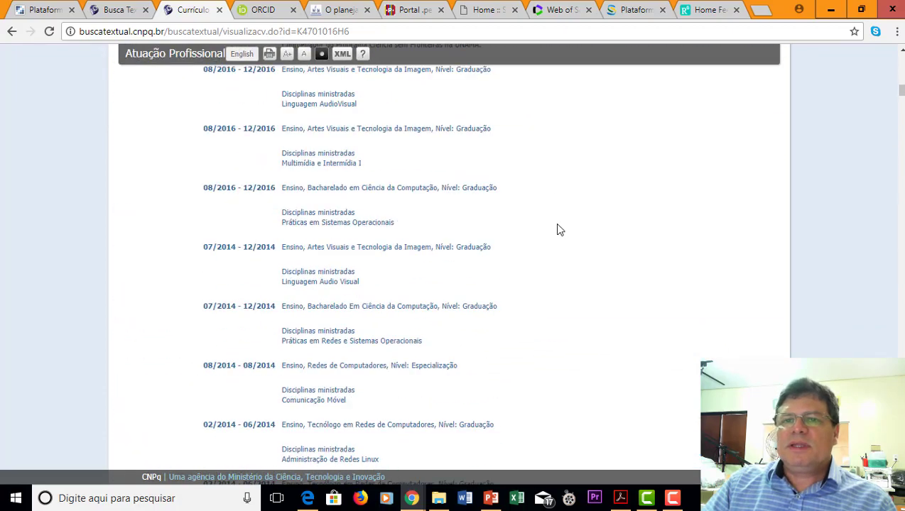
scroll(452, 256, "down", 20)
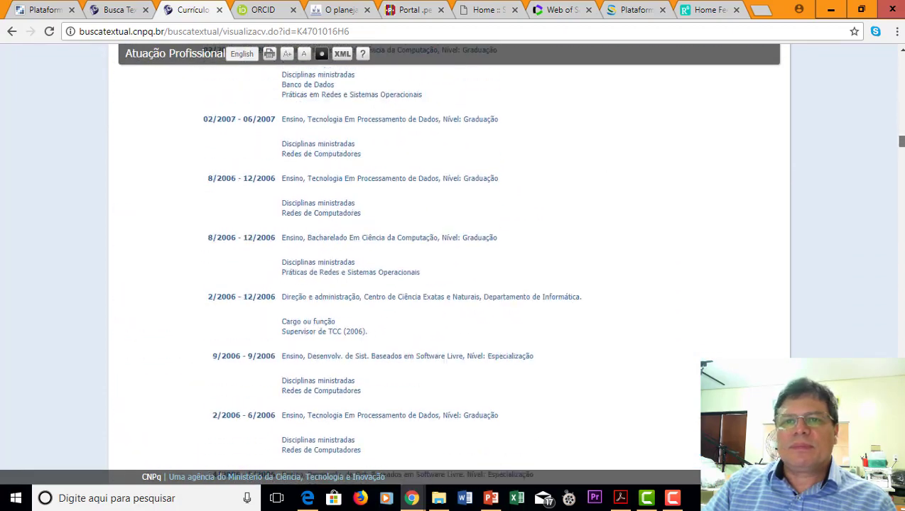
left_click_drag(902, 223, 903, 111)
scroll(903, 112, "up", 20)
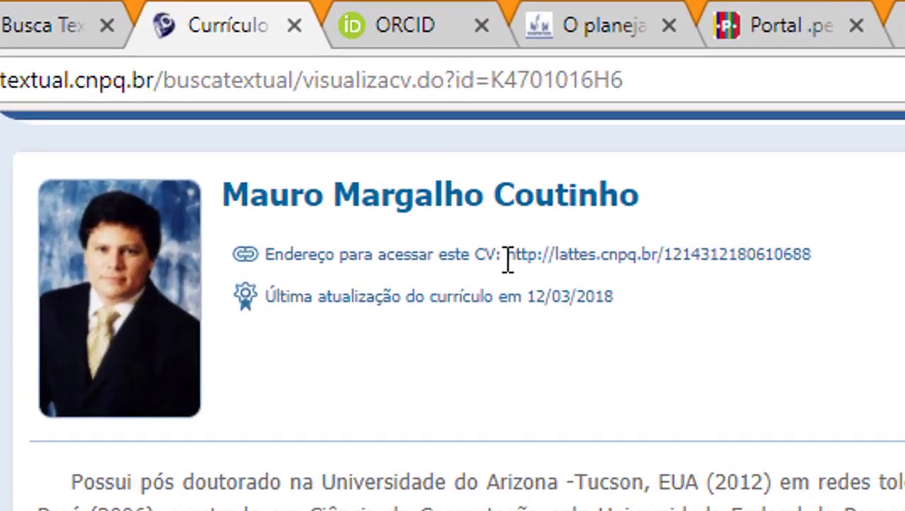
left_click_drag(508, 260, 815, 260)
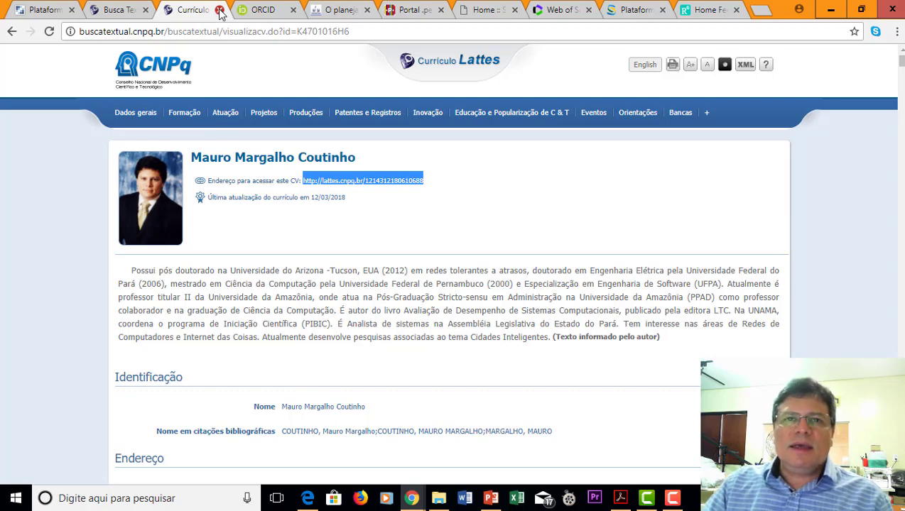
Step: Close the curriculum and search pages, returning by way of the Plataforma Lattes home page to the open PowerPoint presentation
left_click(220, 10)
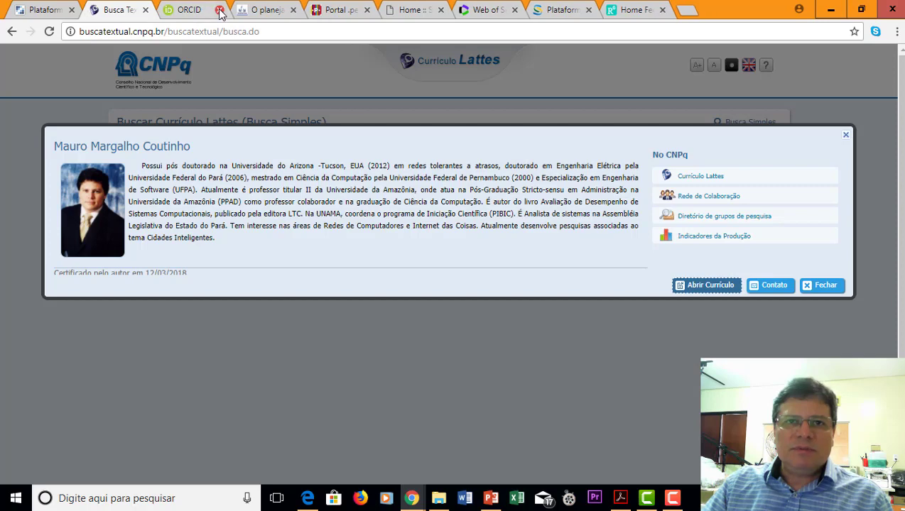
left_click(146, 10)
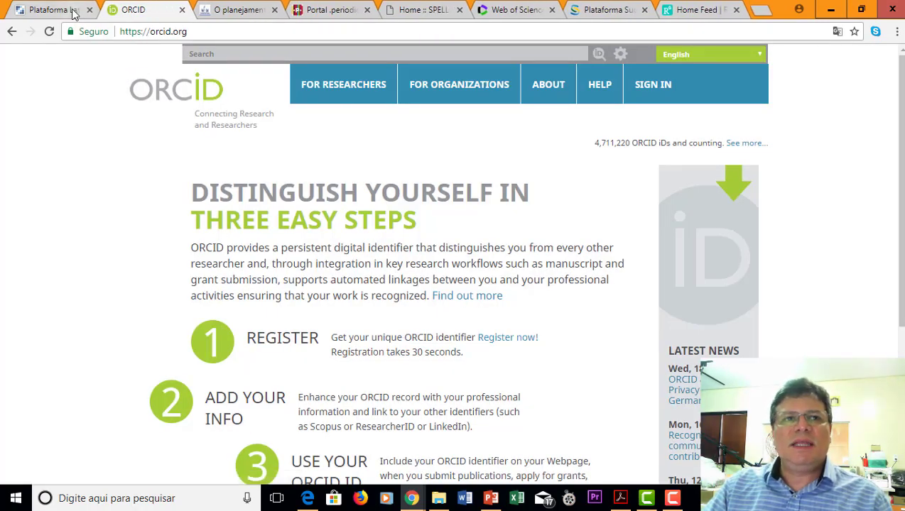
left_click(72, 12)
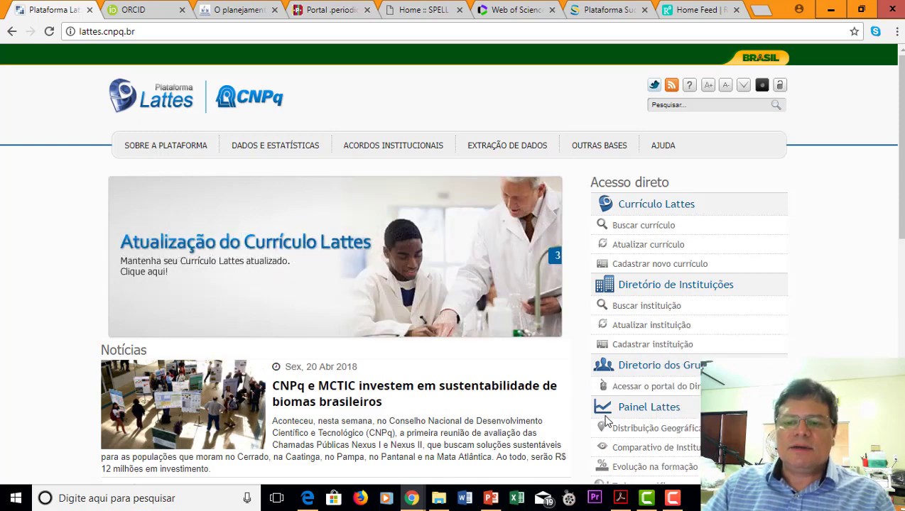
left_click(491, 497)
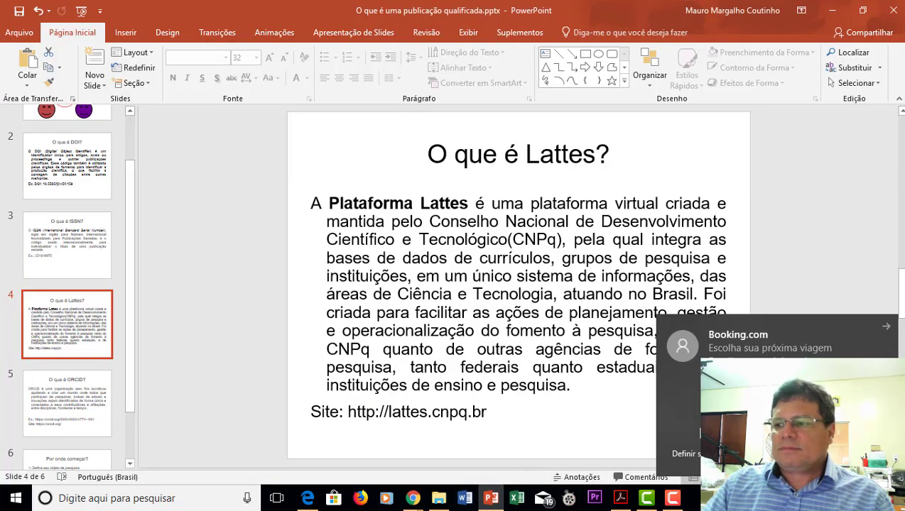